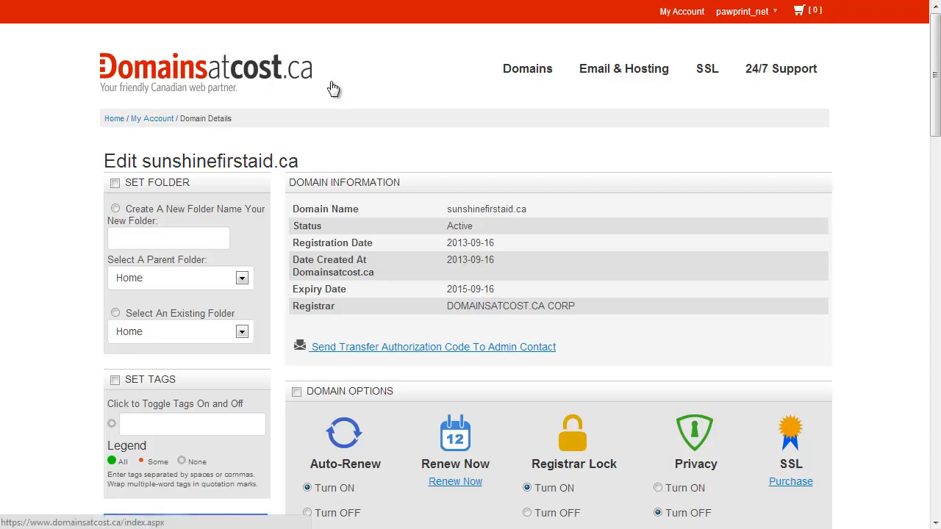
Scroll down the sunshinefirstaid.ca edit page to show its Nameserver Information section
mouse_move(527, 82)
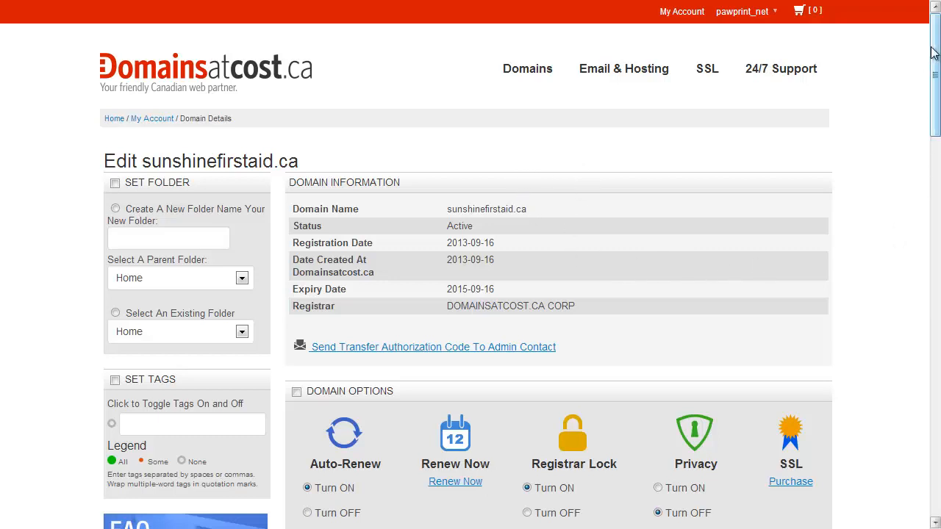
drag(936, 48, 937, 134)
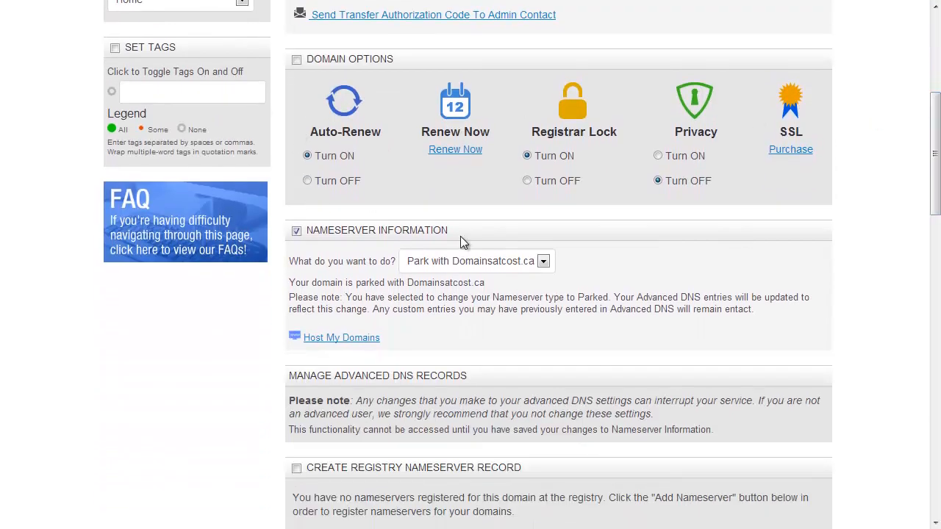
mouse_move(330, 151)
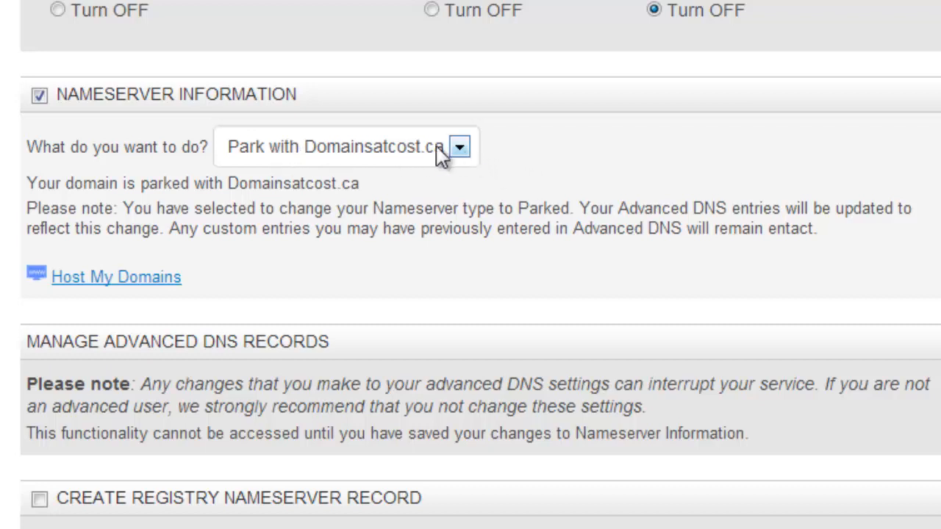
Switch sunshinefirstaid.ca's nameserver option from parked to Use Third Party Hosting
click(459, 149)
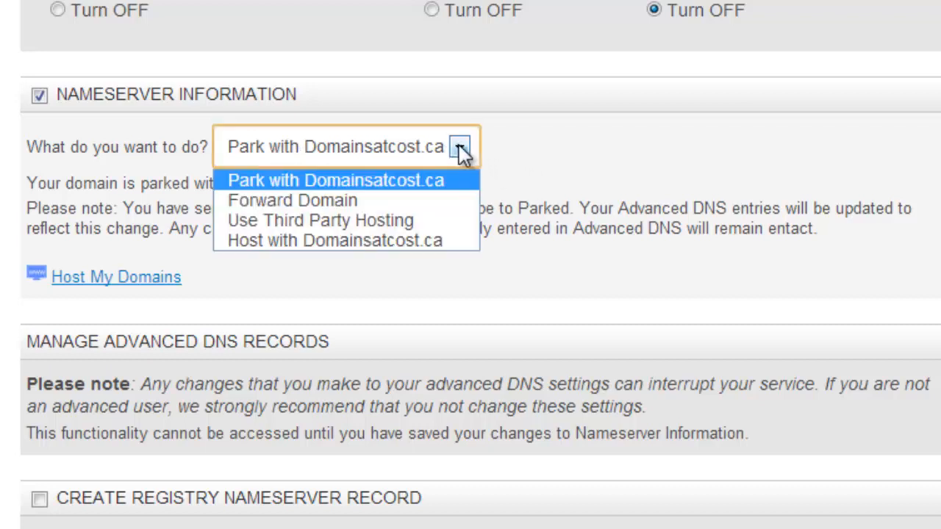
click(444, 221)
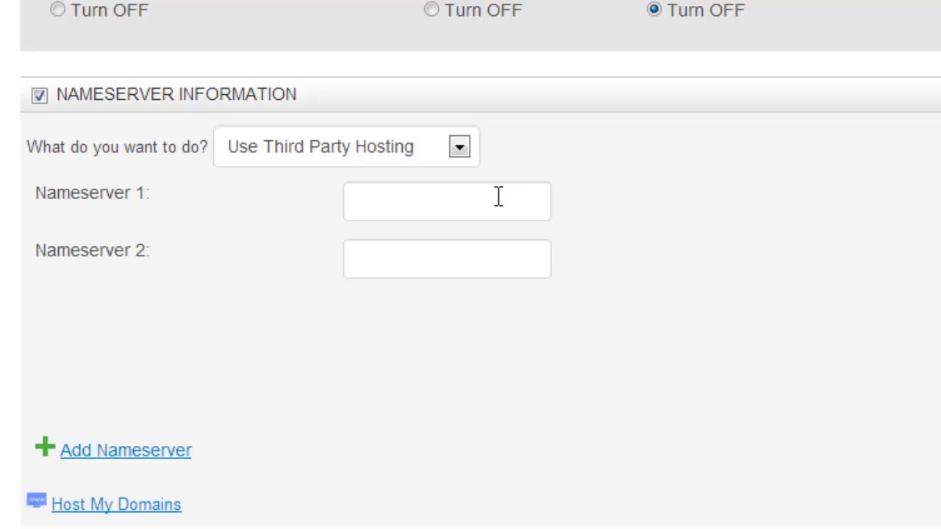
Enter nameserver 1 as ns2.pawprint.ca and nameserver 2 as ns5.darkfrenchhost.net
click(397, 202)
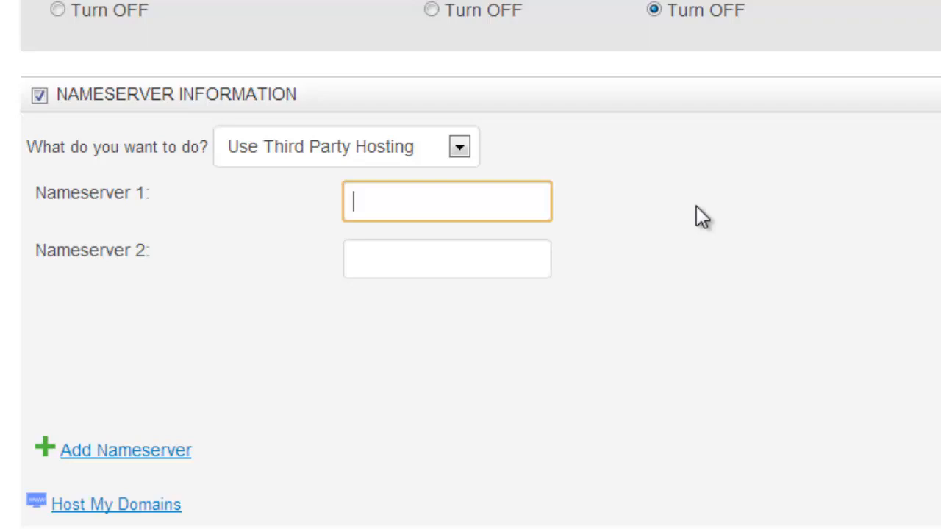
text(ns2.paw)
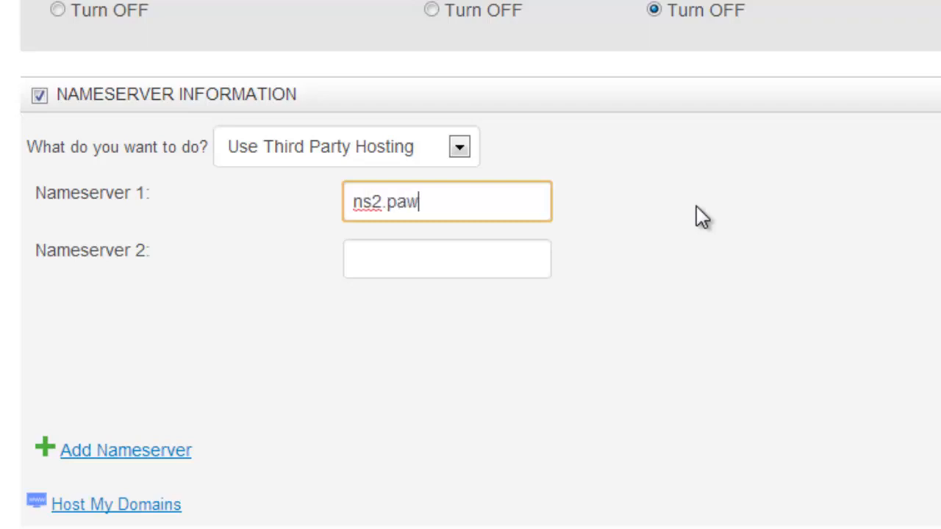
text(print.ca)
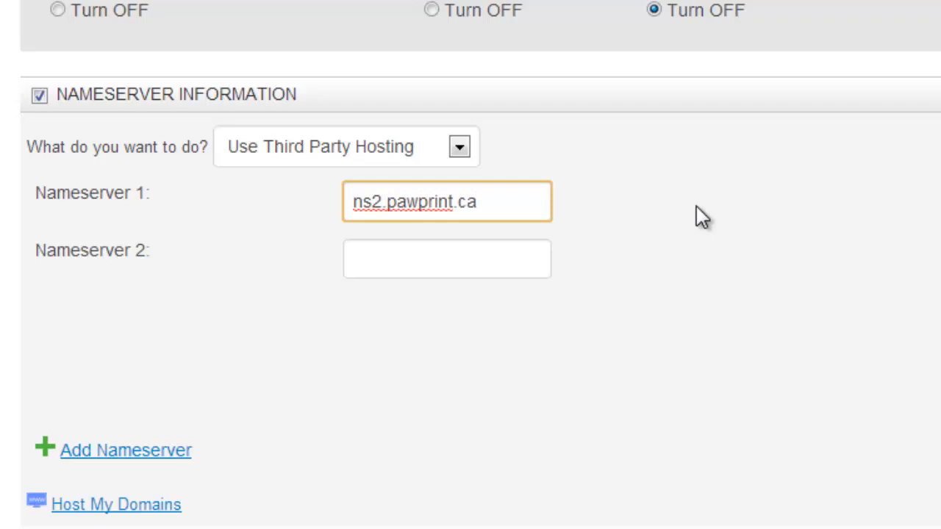
click(426, 262)
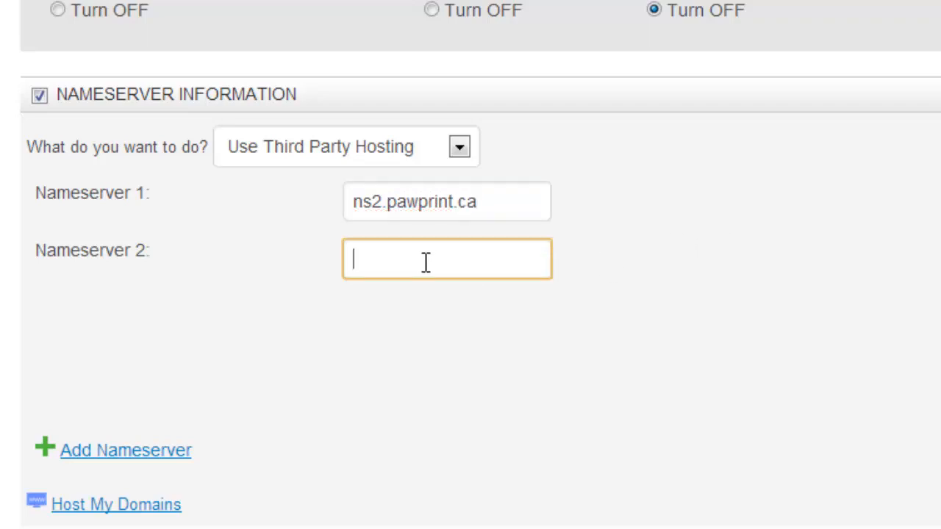
text(ns5)
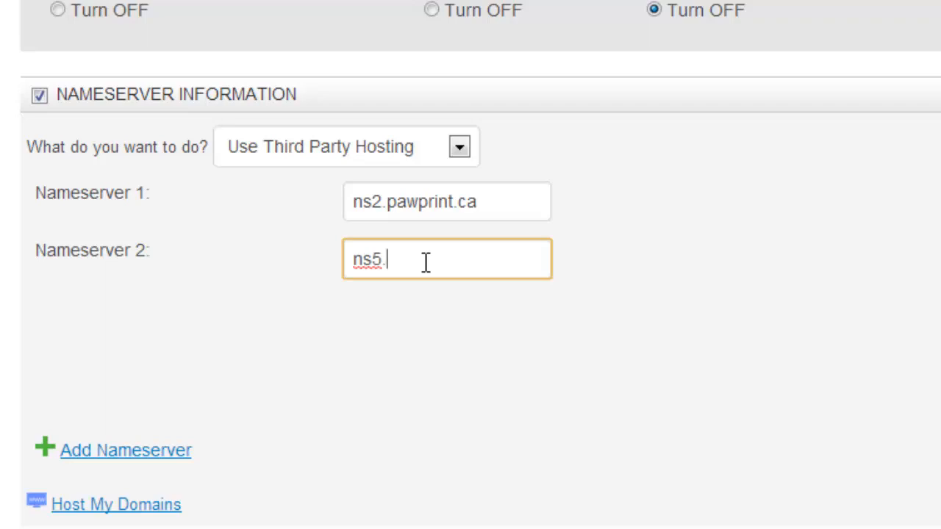
text(.darker)
text(hos)
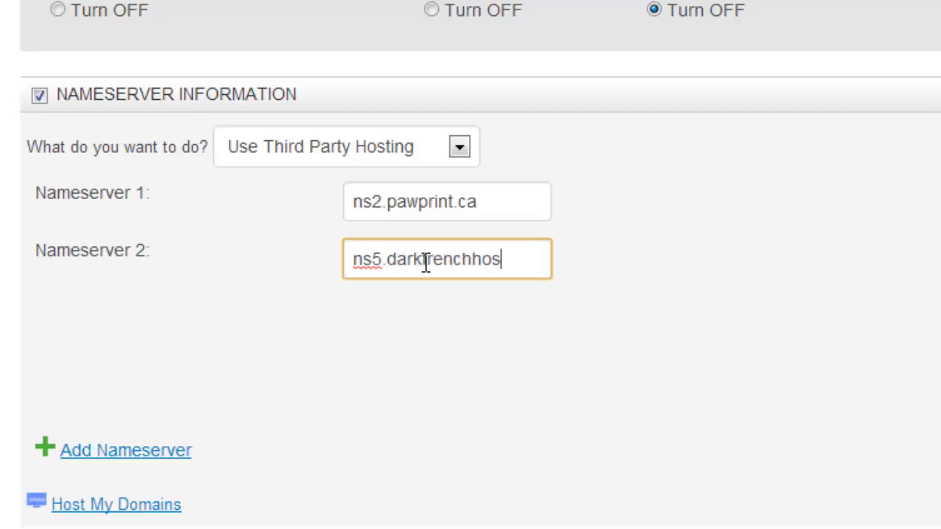
text(t.net)
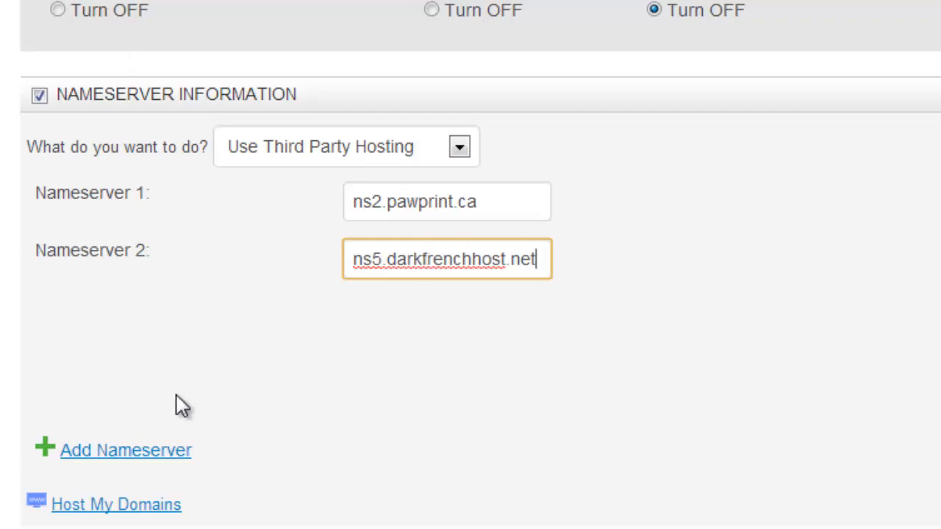
Add a third nameserver, ns6.darnfrenchhost.net
click(126, 453)
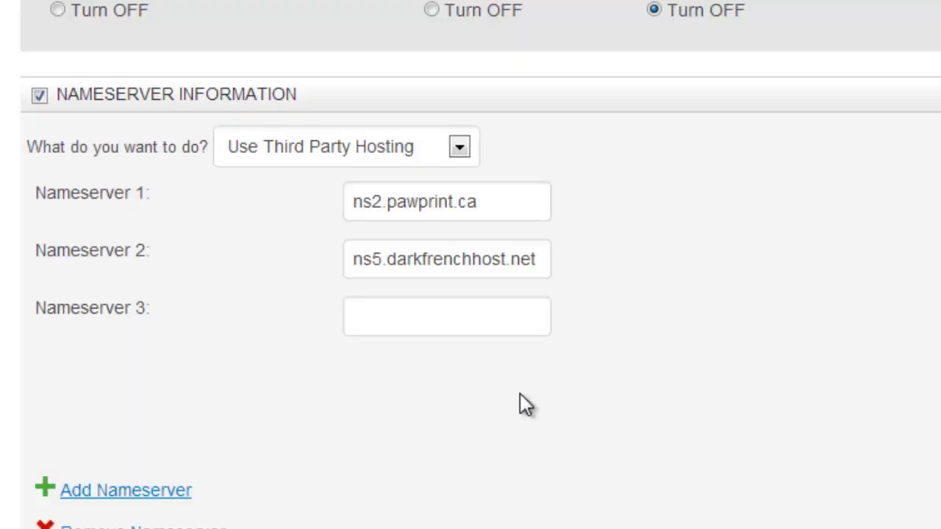
click(383, 310)
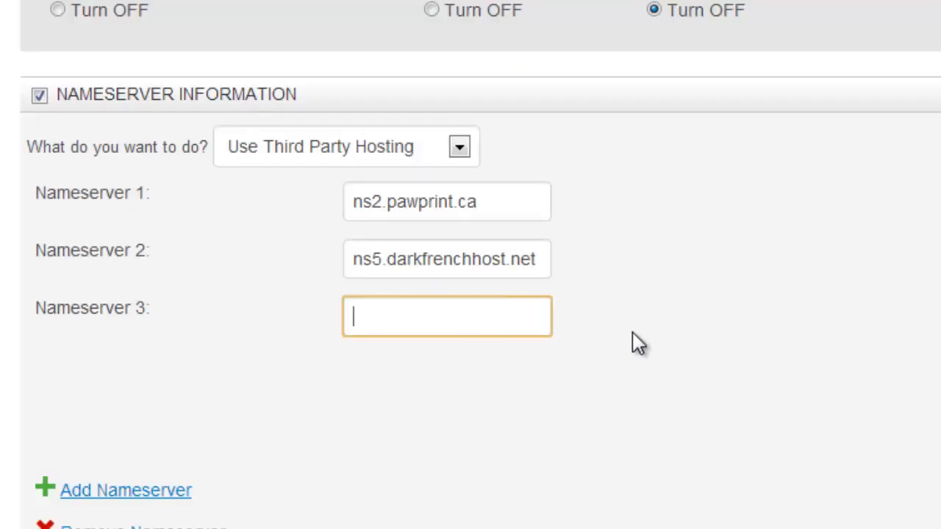
text(ns6.darnfrench)
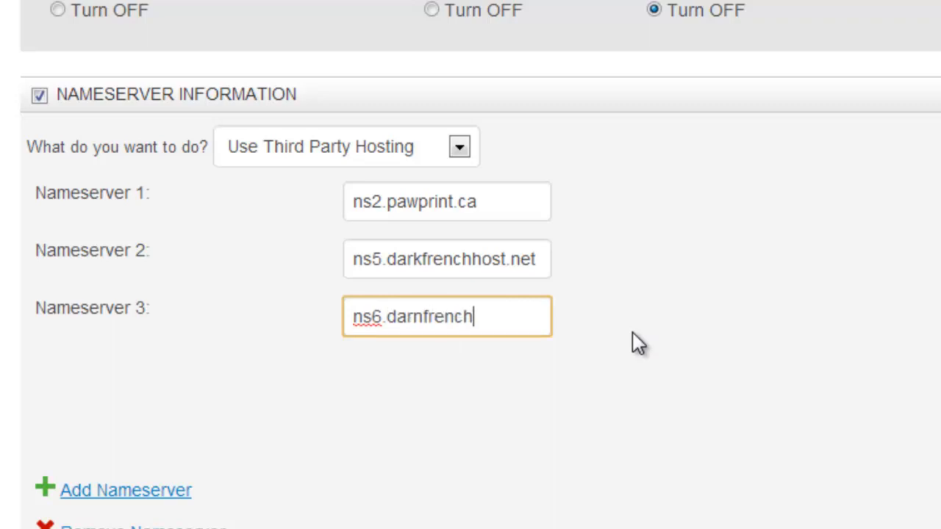
text(host.c)
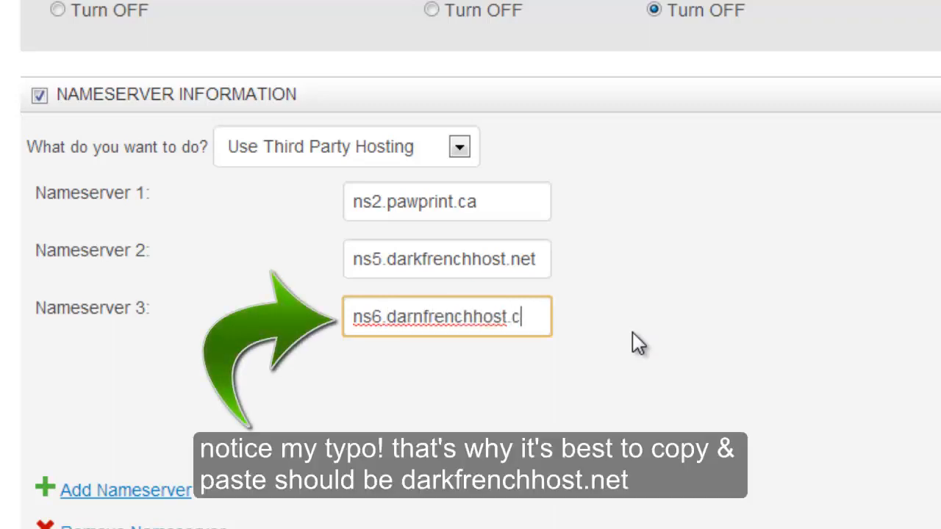
key(BackSpace)
text(net)
Correct nameserver 1 to ns2.darnfrenchhost.ca and review all three nameserver entries
drag(387, 316, 508, 316)
key(ctrl+c)
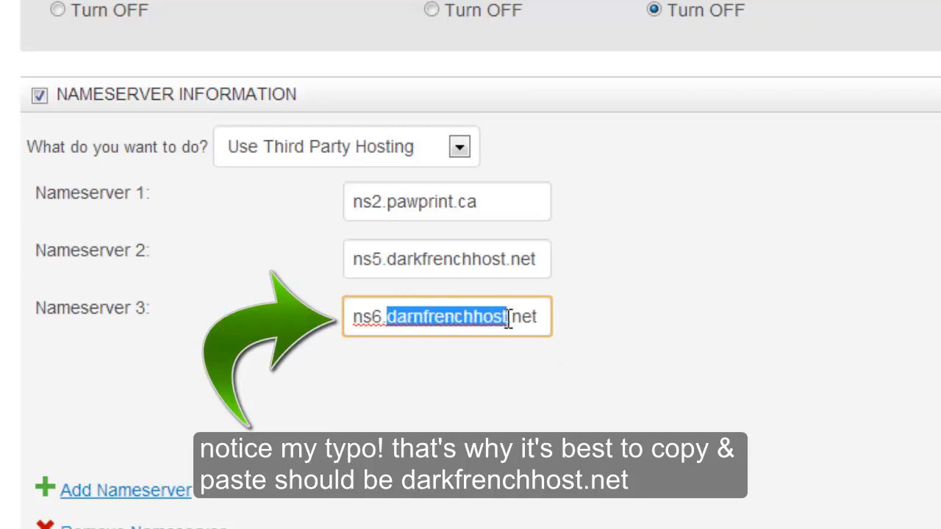
drag(387, 202, 455, 200)
key(ctrl+v)
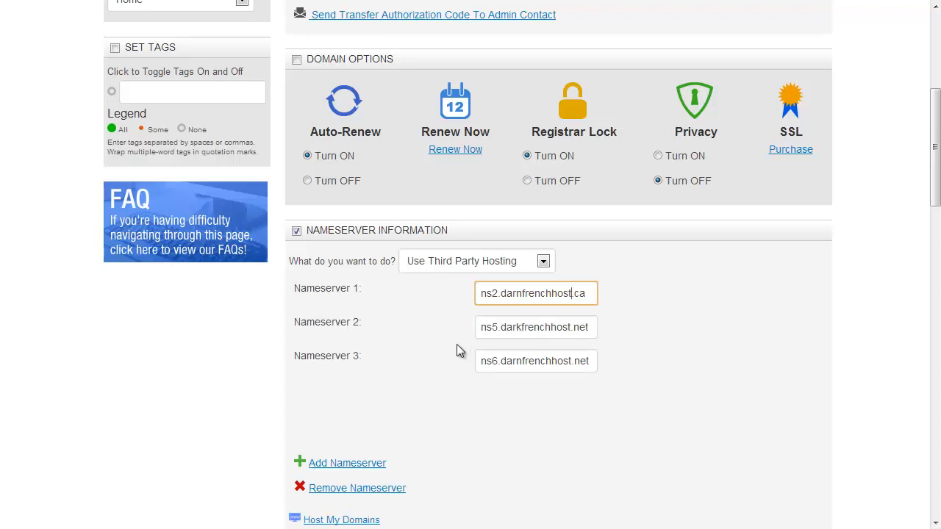
drag(935, 141, 935, 101)
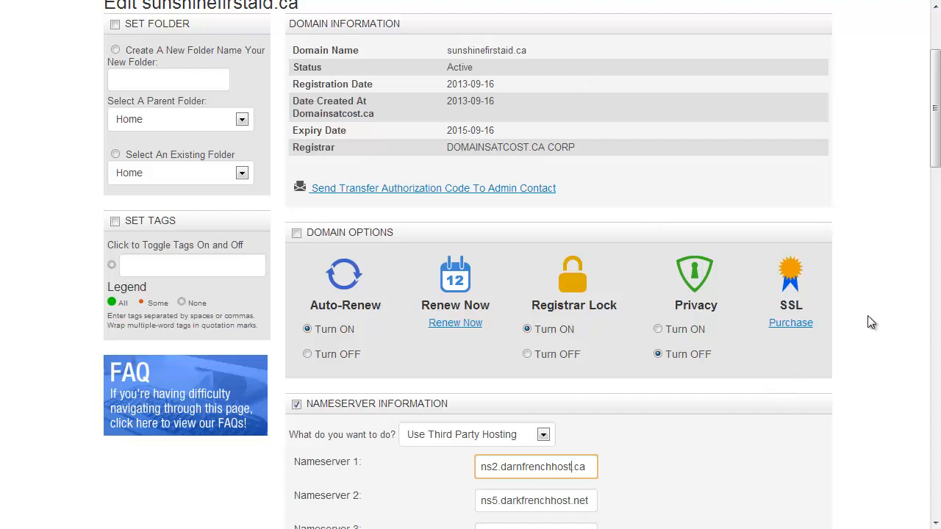
drag(936, 109, 936, 165)
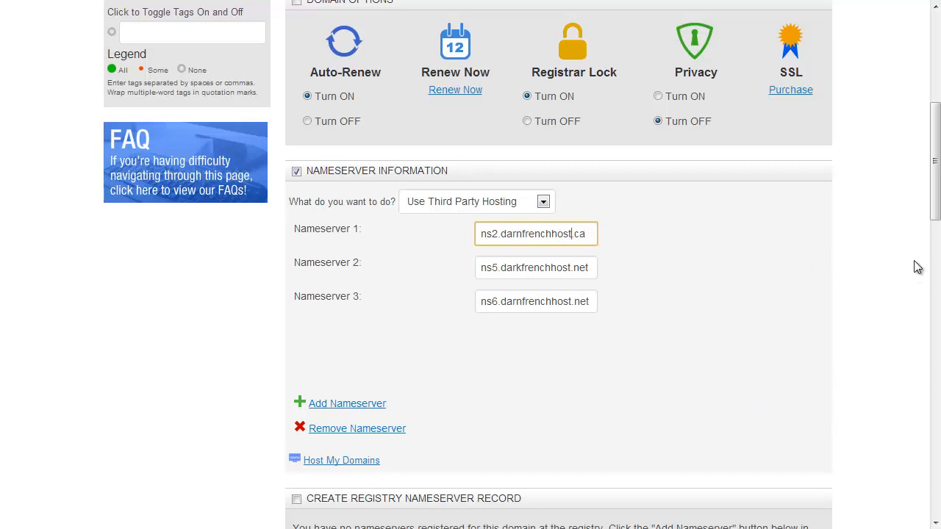
Save the three third-party nameservers for sunshinefirstaid.ca from the bottom of the page
drag(936, 195, 936, 468)
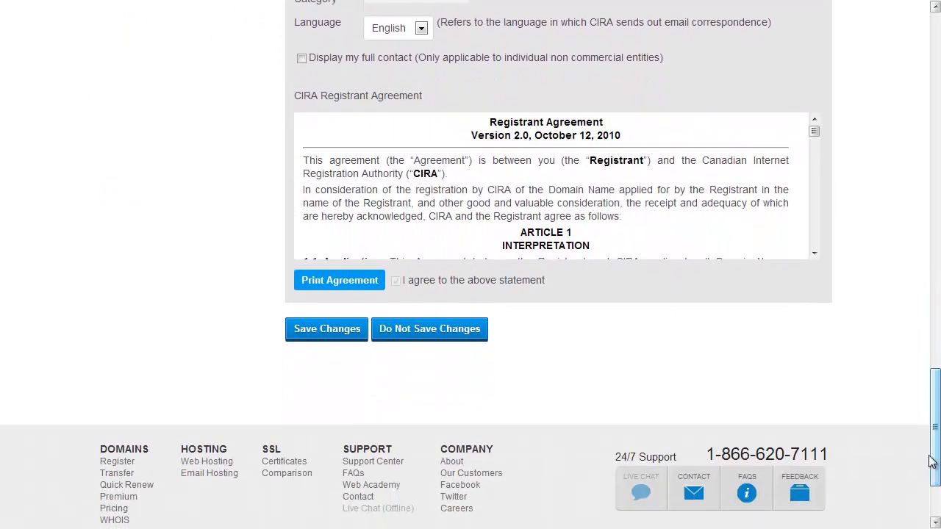
click(320, 334)
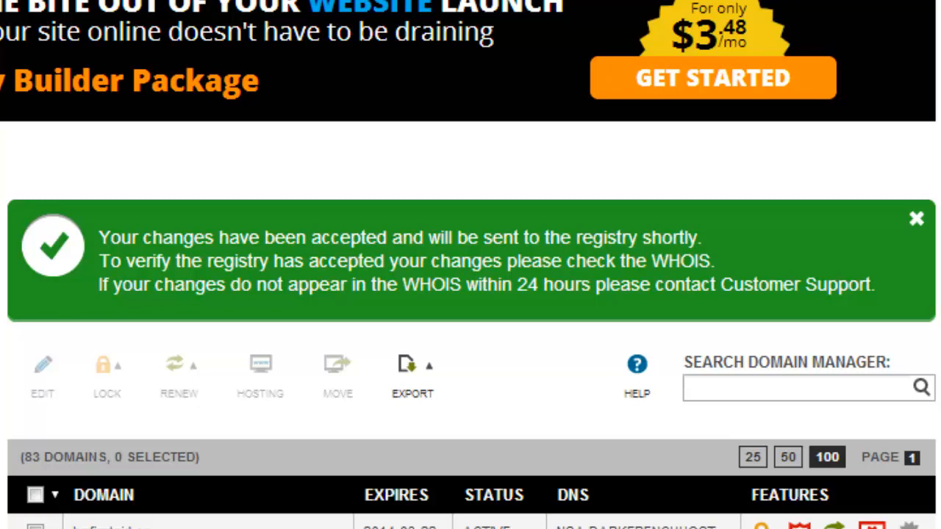
Find sunshinefirstaid.net in the domain list and open its edit page
scroll(470, 265, down, 20)
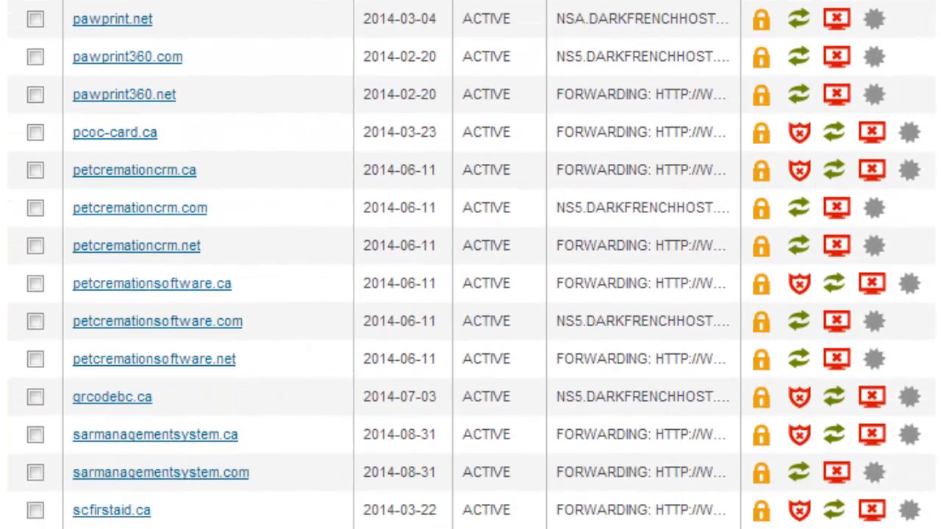
scroll(470, 265, up, 4)
scroll(470, 265, down, 15)
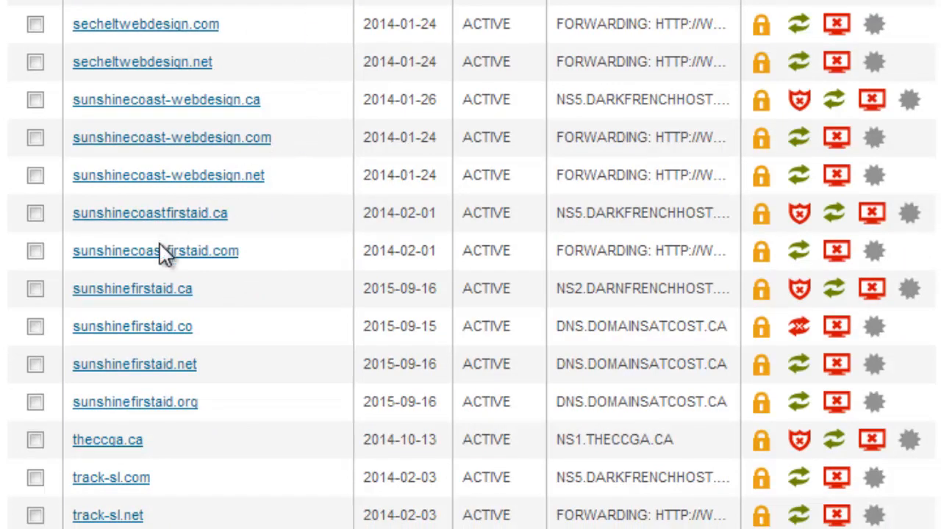
click(125, 371)
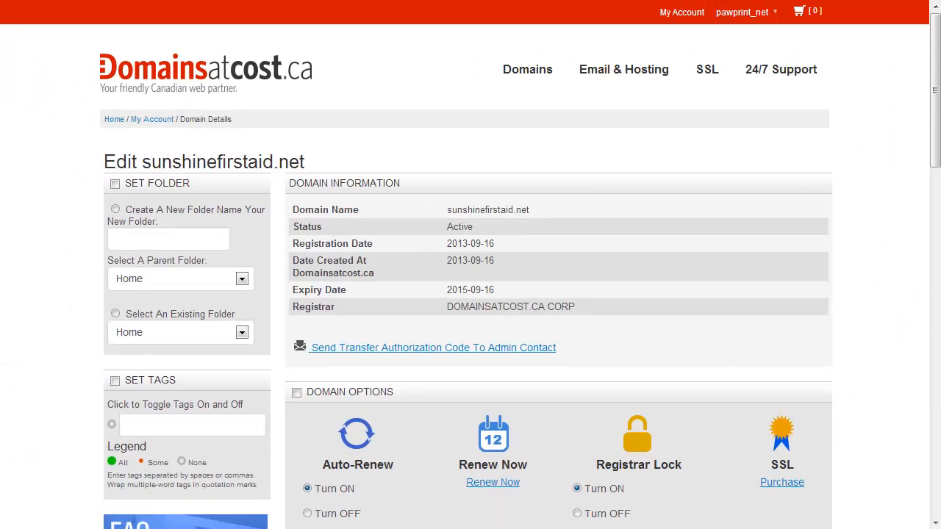
drag(936, 153, 937, 279)
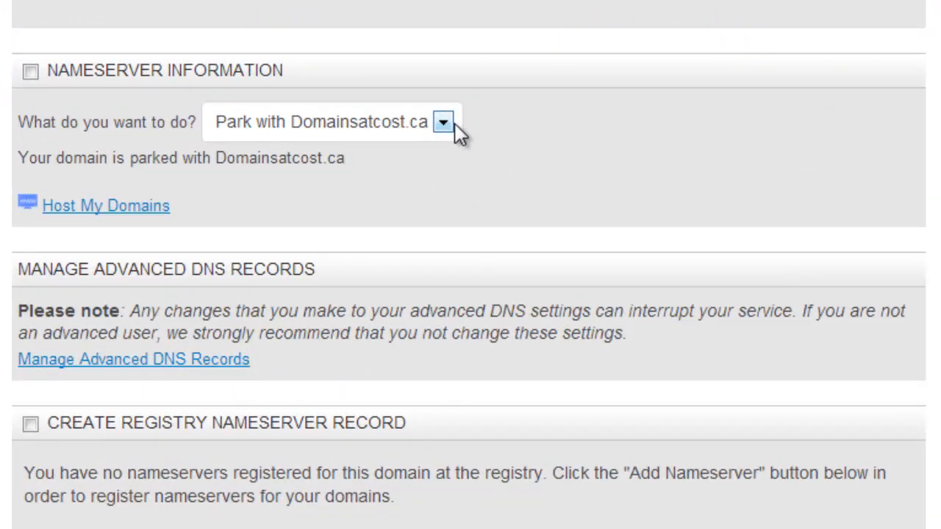
click(451, 123)
click(320, 169)
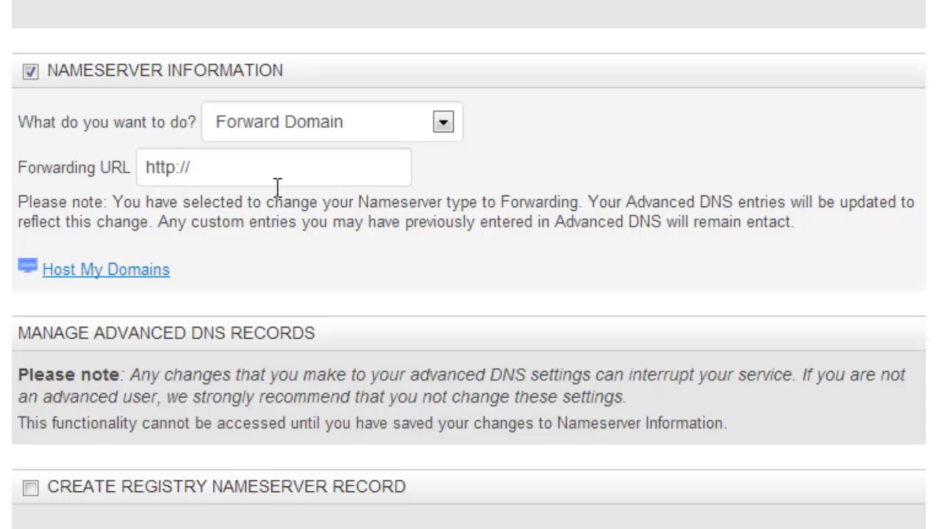
click(229, 170)
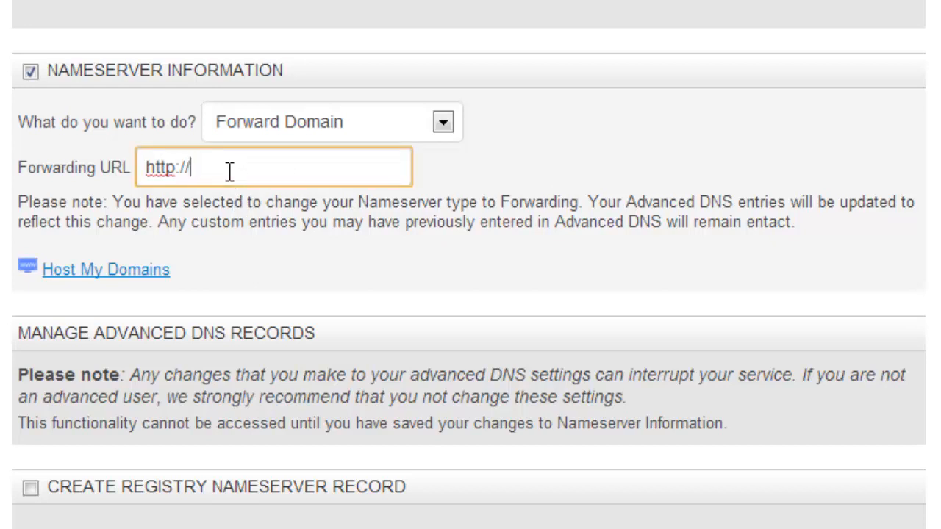
text(sunshinefirst.ca)
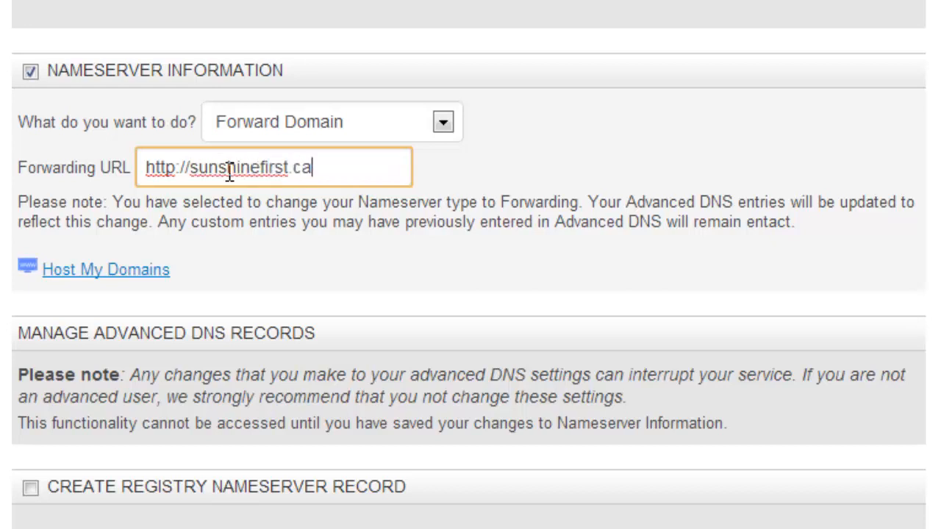
key(Left)
key(Left)
key(Left)
text(aid)
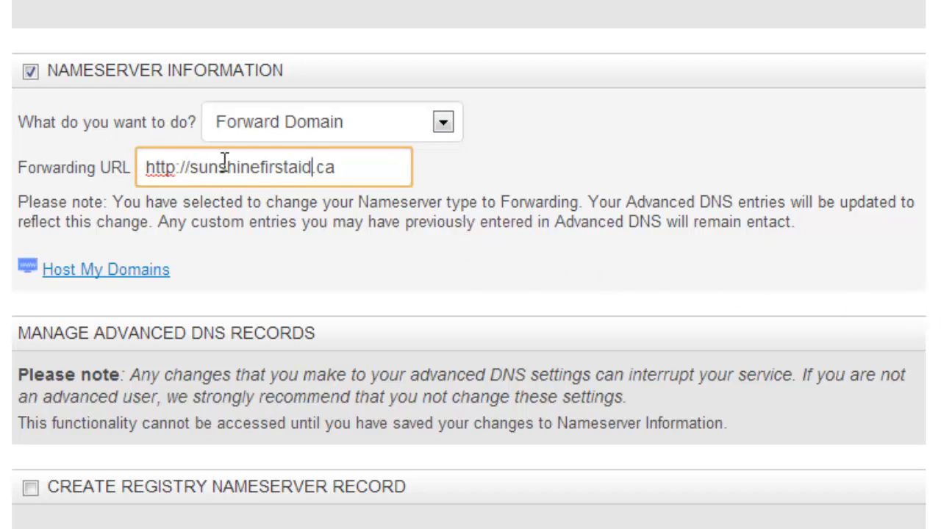
Save the sunshinefirstaid.net forwarding settings
scroll(470, 265, down, 15)
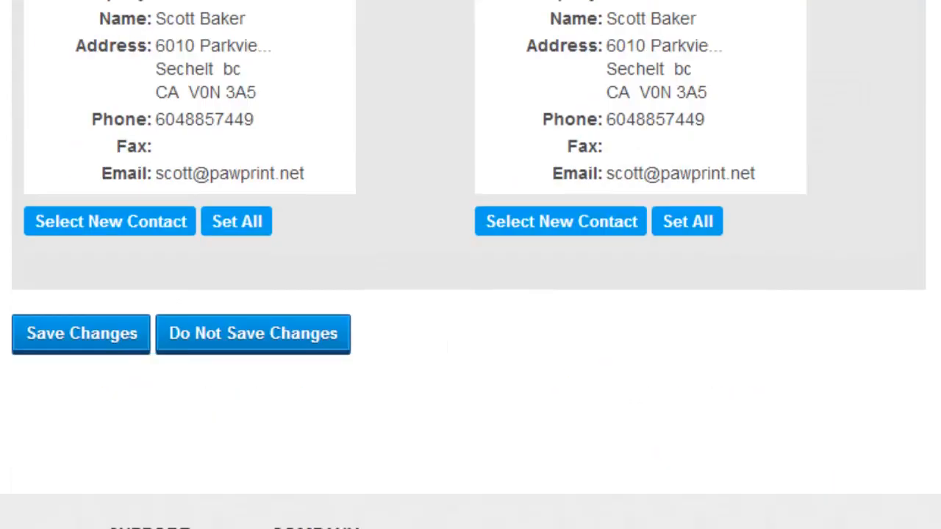
click(75, 336)
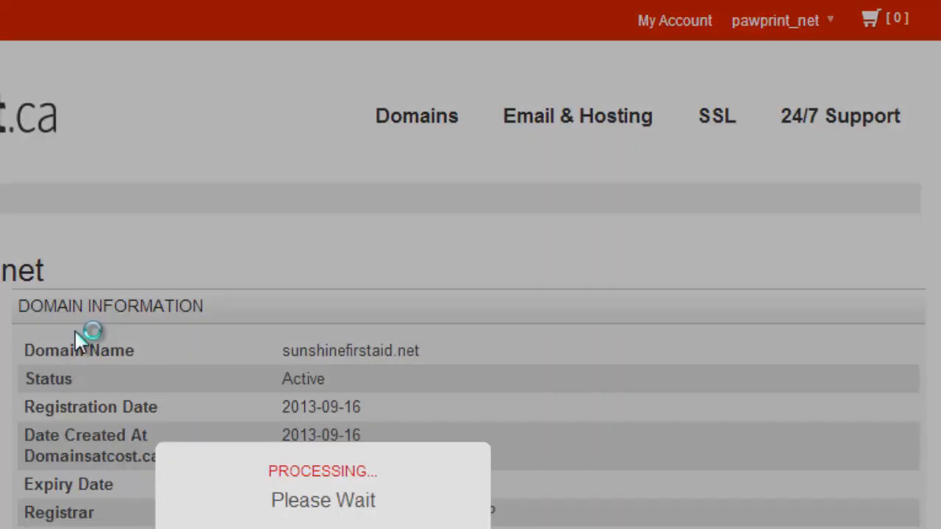